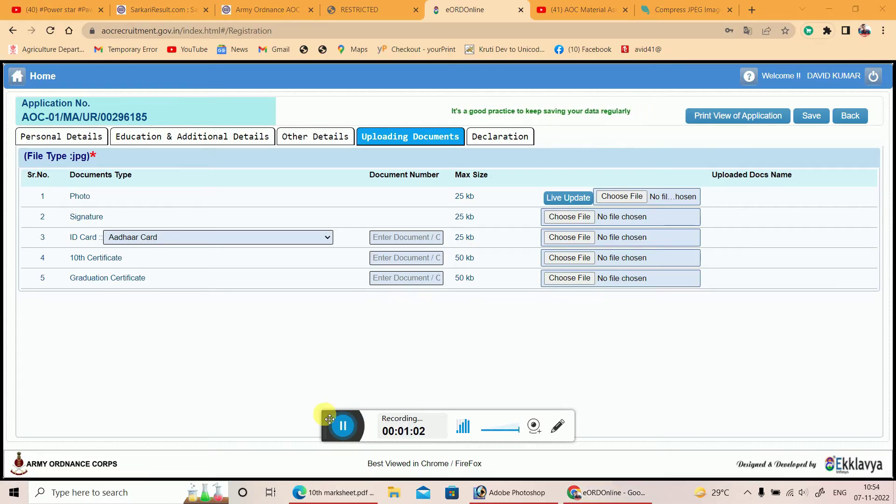
# Scroll through the five document rows and their size limits, then bring up the advertisement PDF.
pyautogui.moveTo(329, 418); pyautogui.dragTo(331, 469)
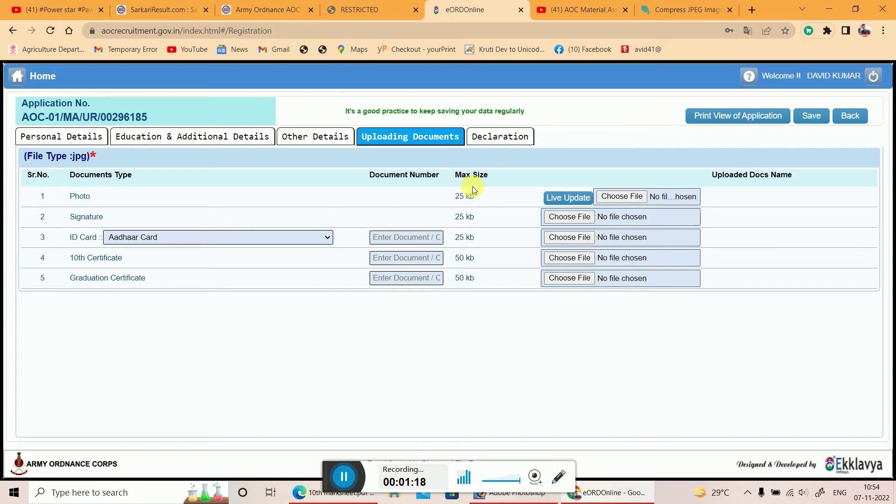
pyautogui.click(391, 5)
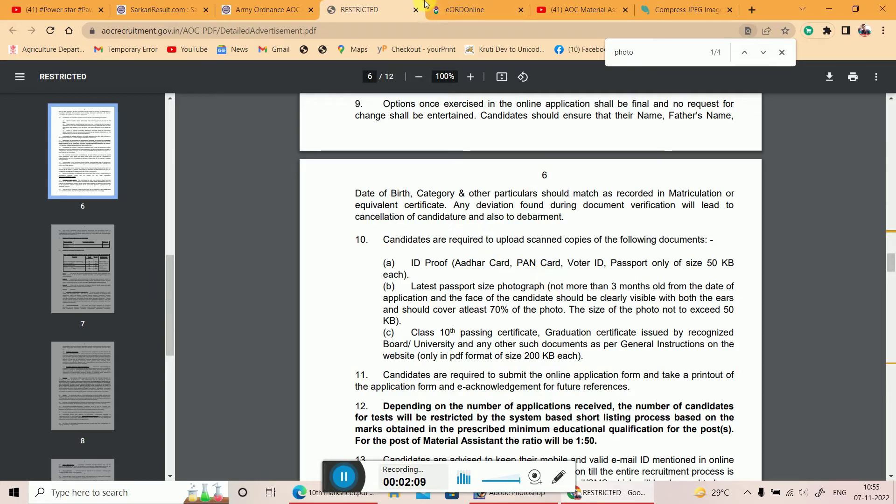
# Check page 6's limits (photo and ID proof 50 KB, certificates 200 KB) and return to eORDOnline.
pyautogui.click(481, 9)
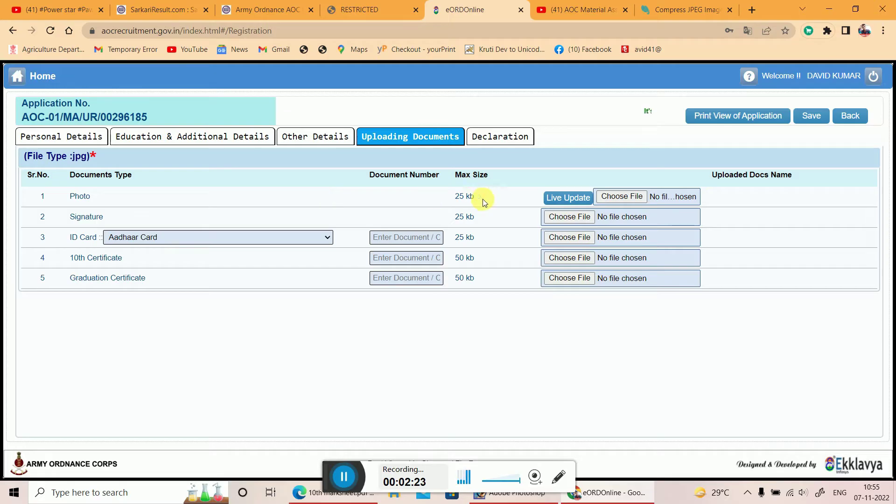
pyautogui.click(605, 196)
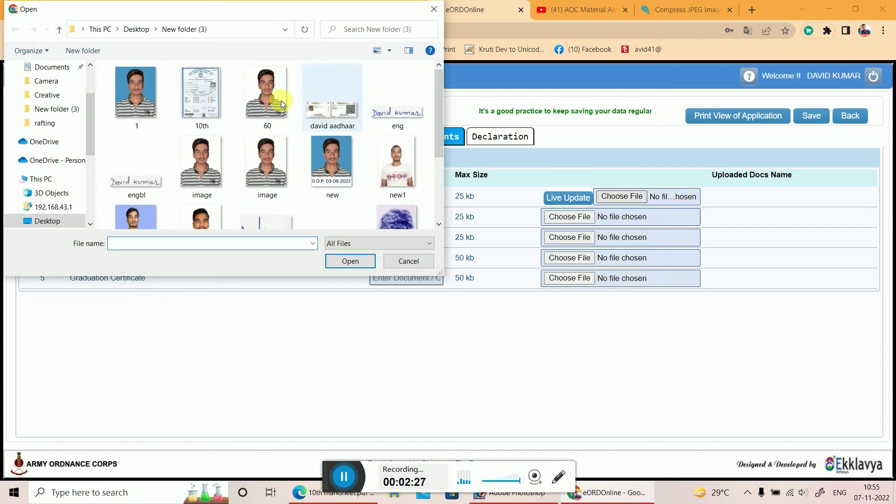
pyautogui.scroll(-1, 360, 199)
pyautogui.scroll(1, 360, 200)
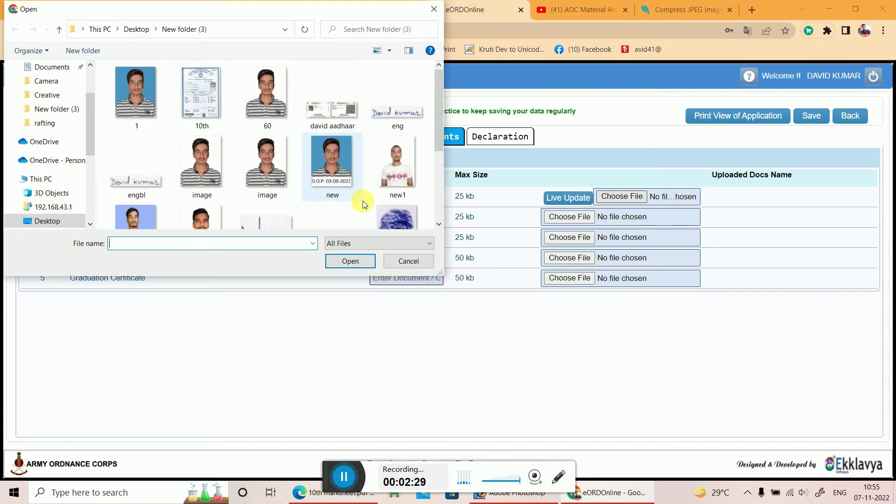
pyautogui.click(278, 119)
pyautogui.hotkey('alt', 'Return')
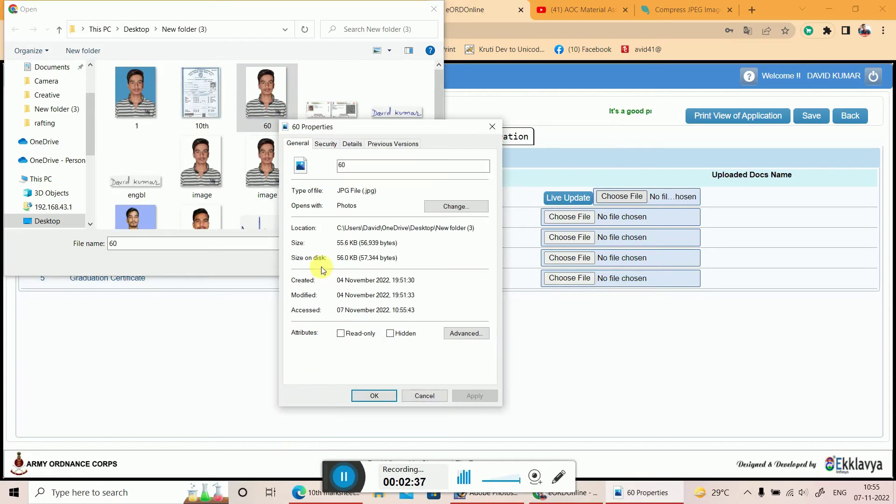
pyautogui.click(494, 132)
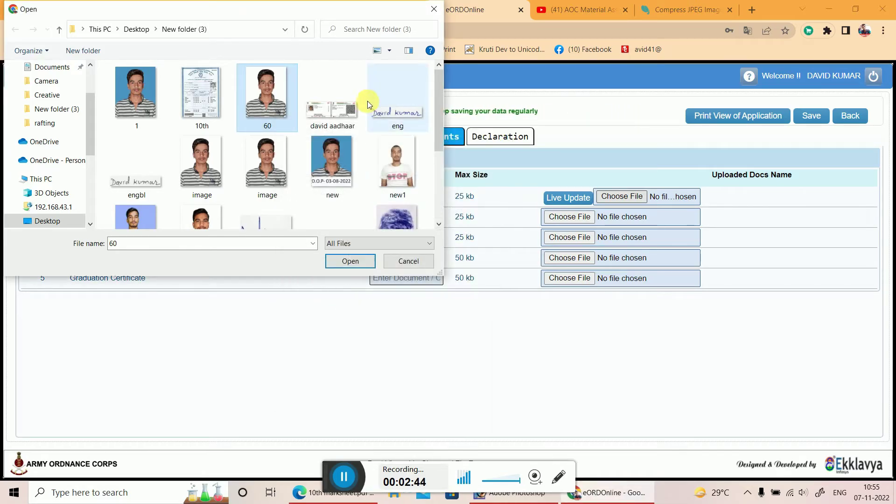
pyautogui.click(393, 115)
pyautogui.rightClick(393, 114)
pyautogui.click(411, 417)
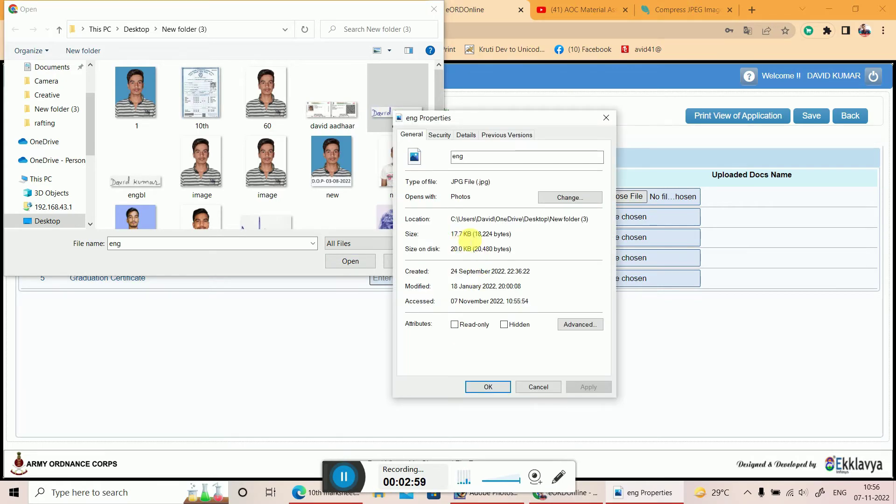
pyautogui.click(605, 117)
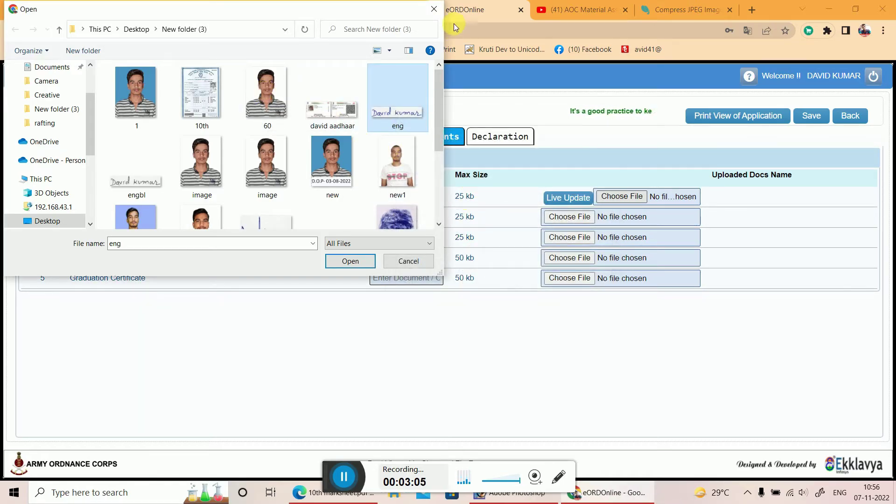
pyautogui.press('Escape')
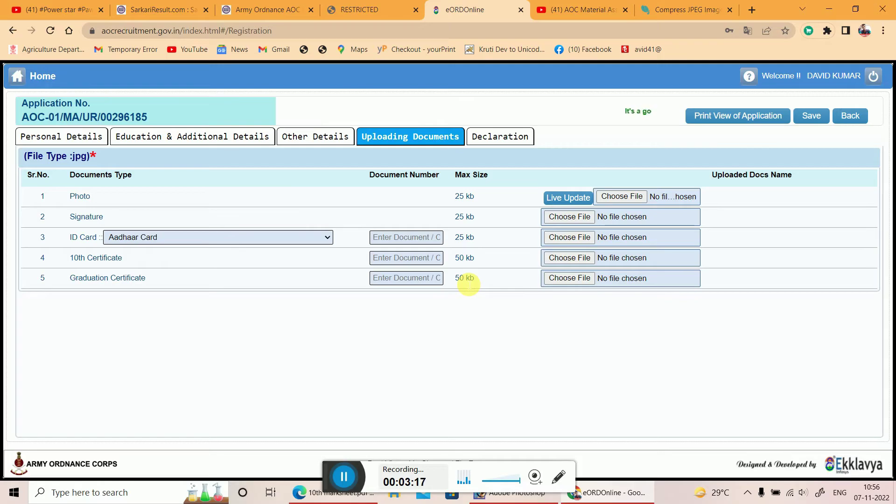
# Close two old tabs, search Google for 'photo compressor' and open compressjpeg.com.
pyautogui.click(729, 9)
pyautogui.click(716, 8)
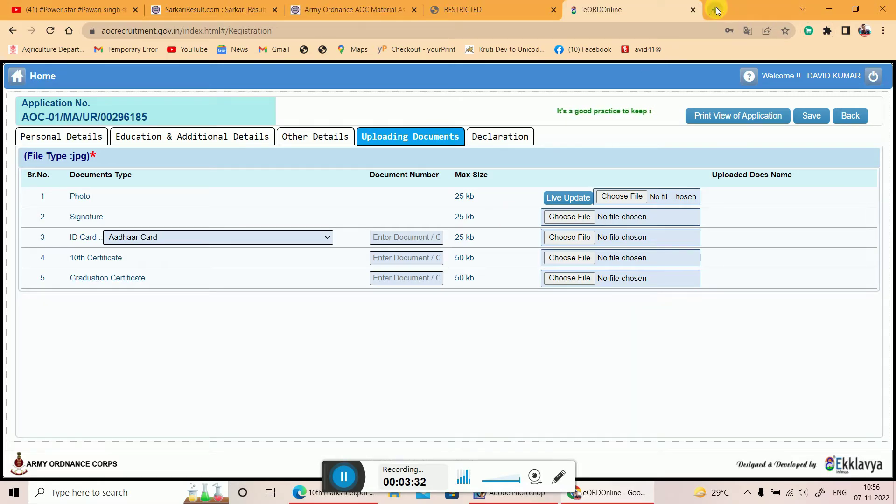
pyautogui.hotkey('ctrl', 't')
pyautogui.click(685, 33)
pyautogui.write('pho')
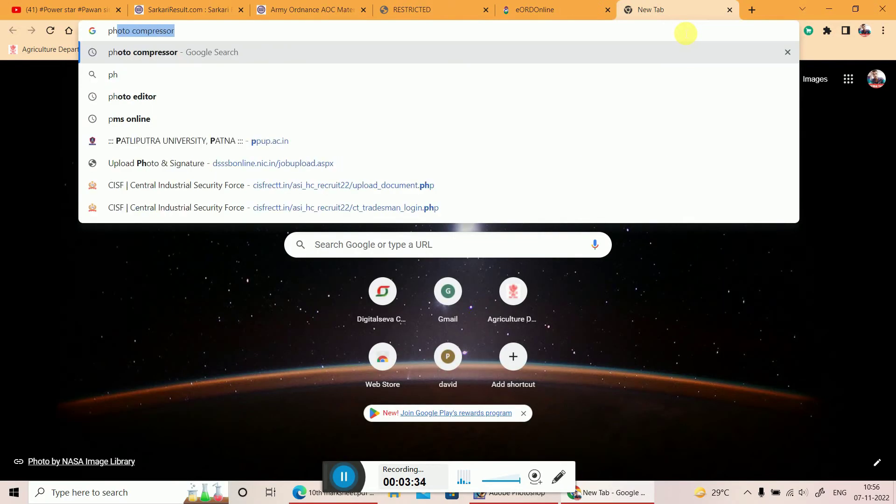
pyautogui.click(320, 58)
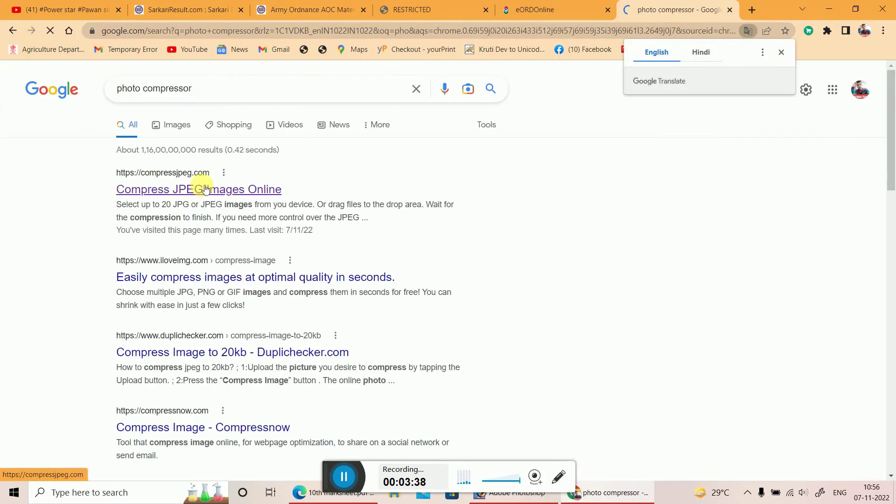
pyautogui.click(182, 194)
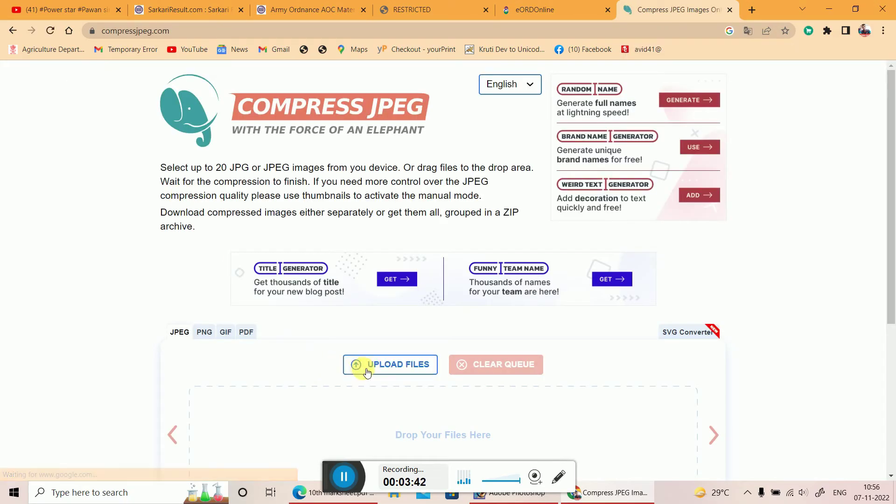
# Upload 60.jpg, the Aadhaar image and 10th.jpg together to Compress JPEG.
pyautogui.click(394, 366)
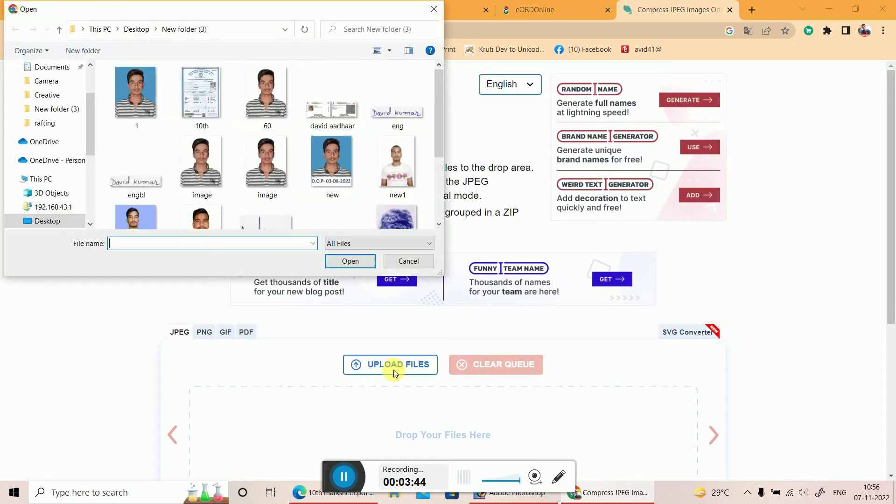
pyautogui.click(265, 111)
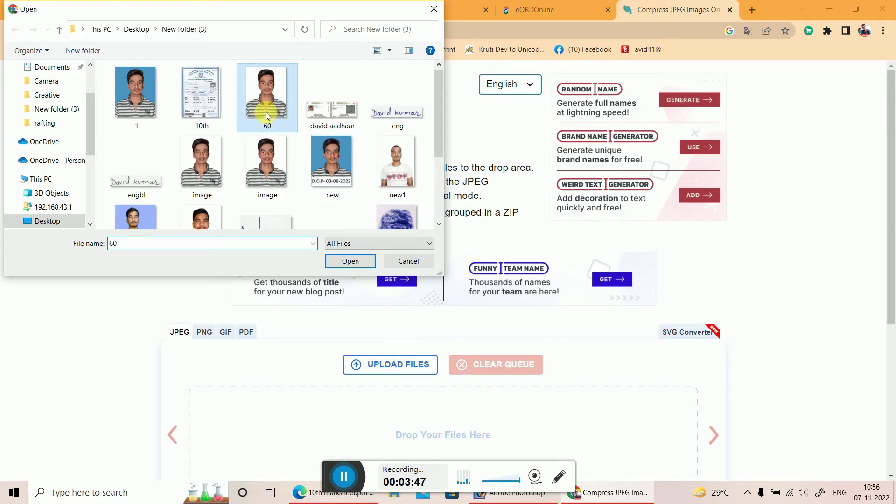
pyautogui.keyDown('ctrl'); pyautogui.click(328, 116); pyautogui.keyUp('ctrl')
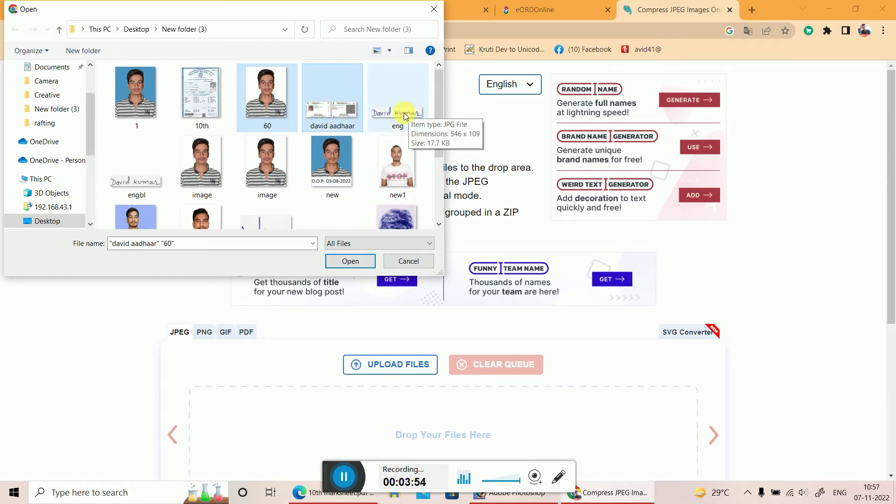
pyautogui.keyDown('ctrl'); pyautogui.click(205, 93); pyautogui.keyUp('ctrl')
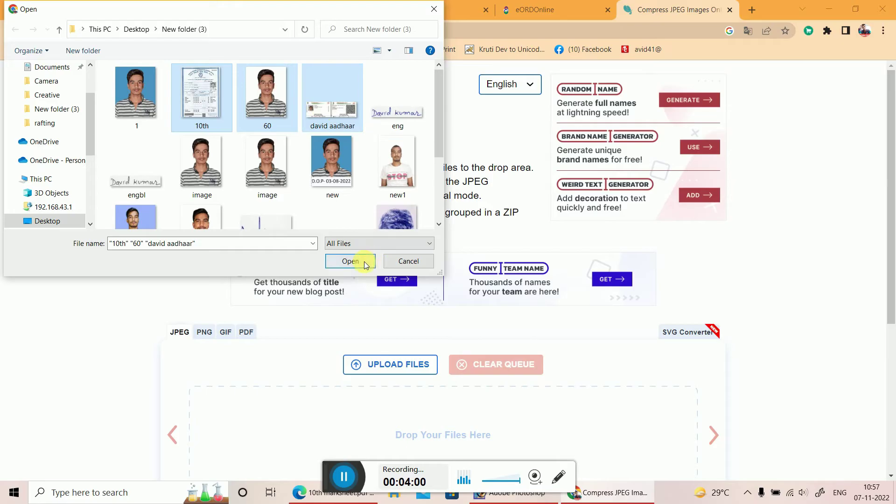
pyautogui.click(351, 261)
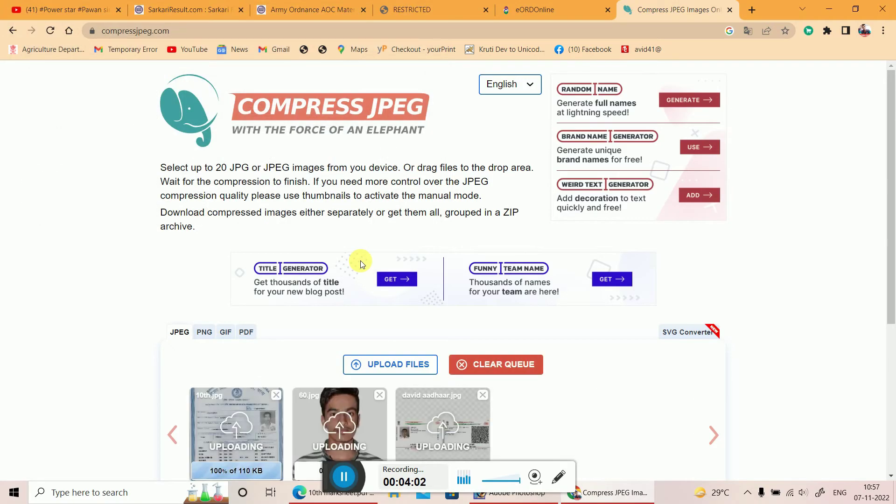
# Recompress 10th.jpg at quality 37.
pyautogui.scroll(-3, 355, 261)
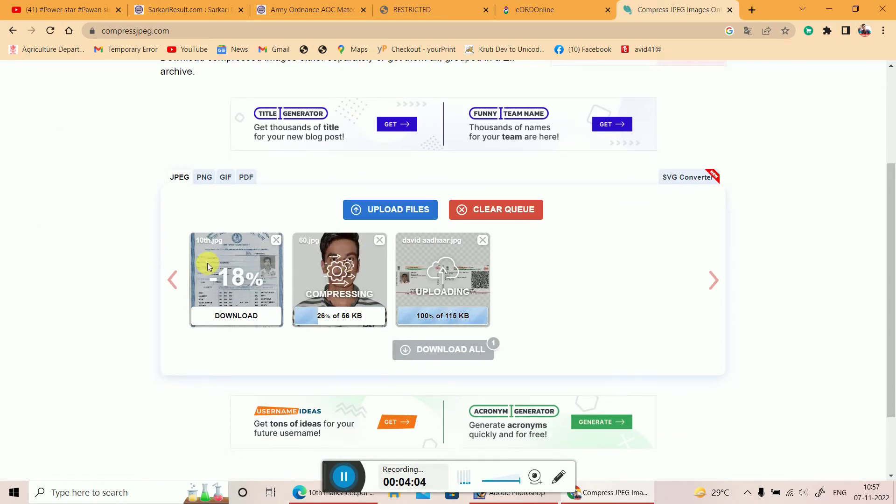
pyautogui.click(207, 262)
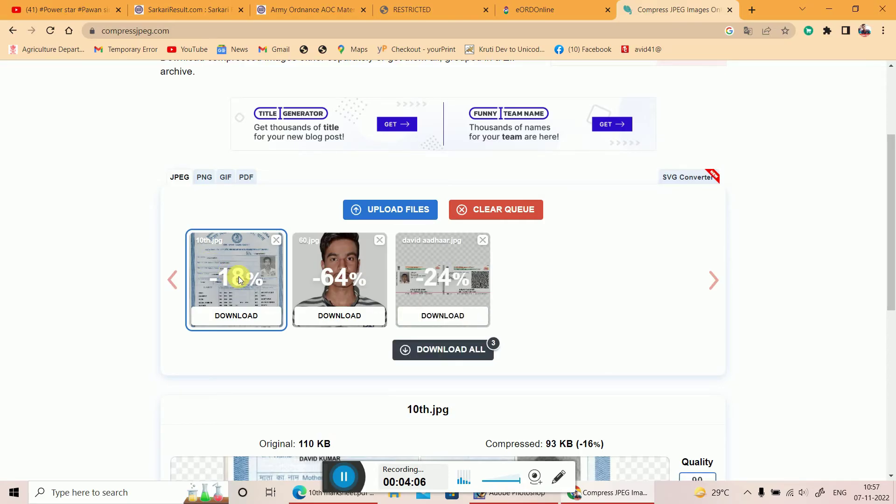
pyautogui.scroll(-3, 607, 381)
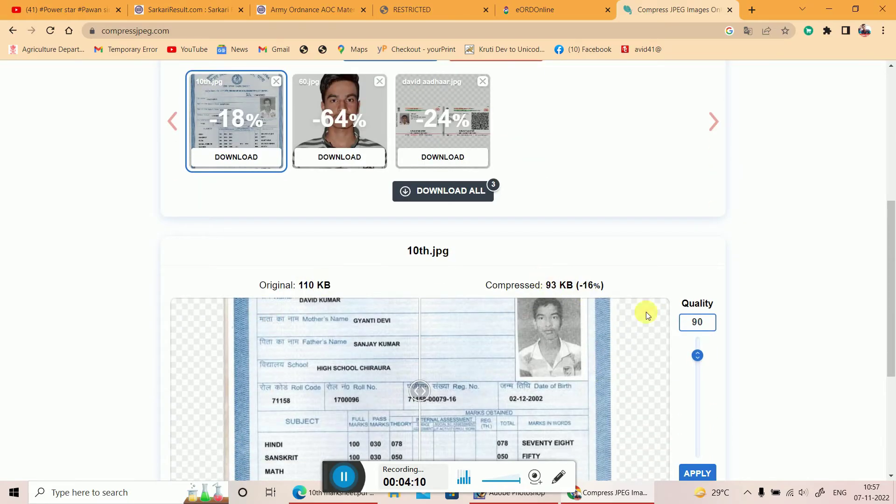
pyautogui.moveTo(698, 358); pyautogui.dragTo(695, 402)
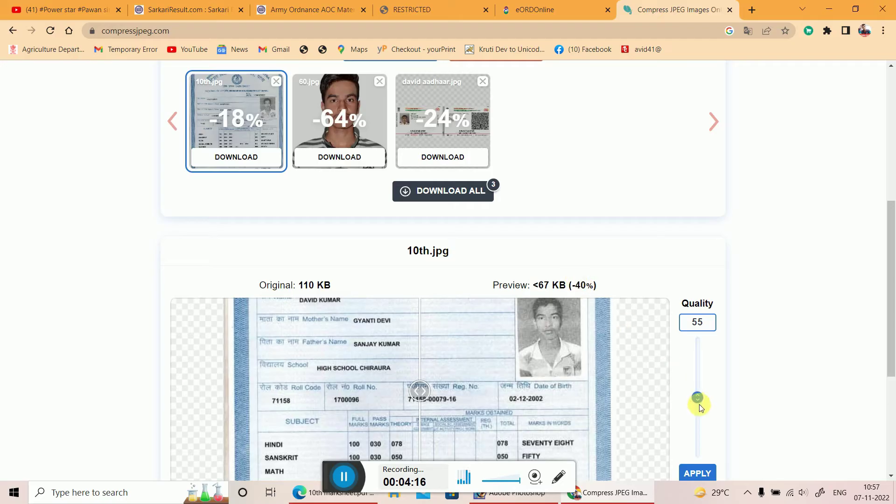
pyautogui.moveTo(703, 398); pyautogui.dragTo(698, 422)
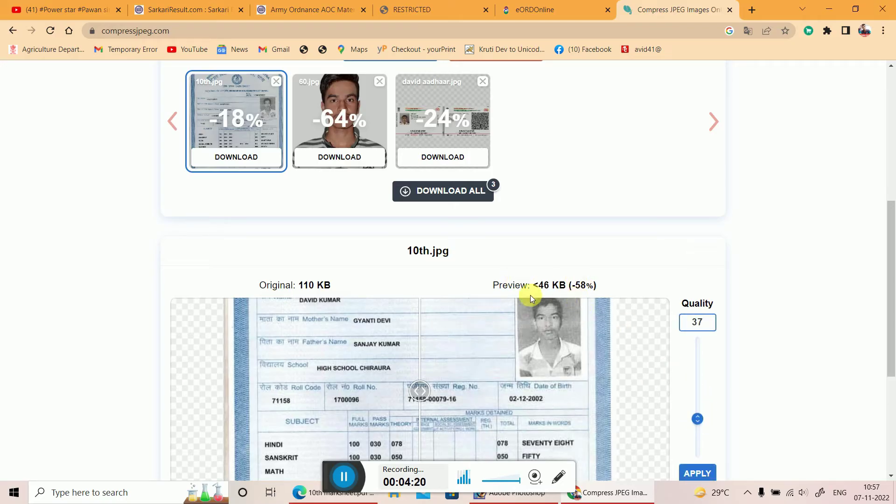
pyautogui.click(697, 473)
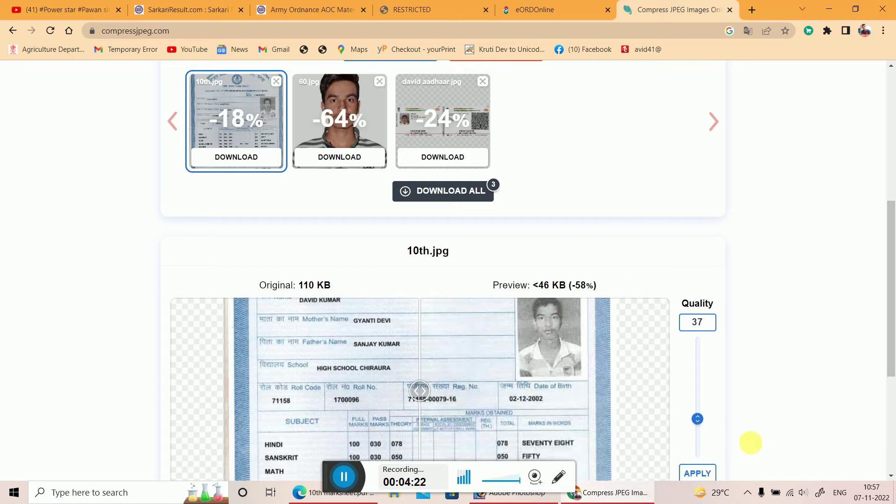
pyautogui.scroll(-1, 756, 429)
pyautogui.click(705, 438)
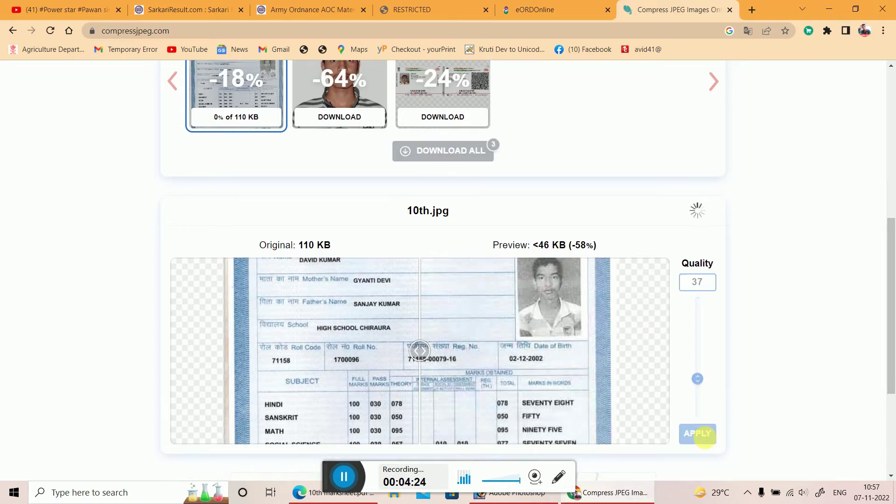
# Reapply compression to the 60.jpg photo at quality 89.
pyautogui.scroll(2, 273, 154)
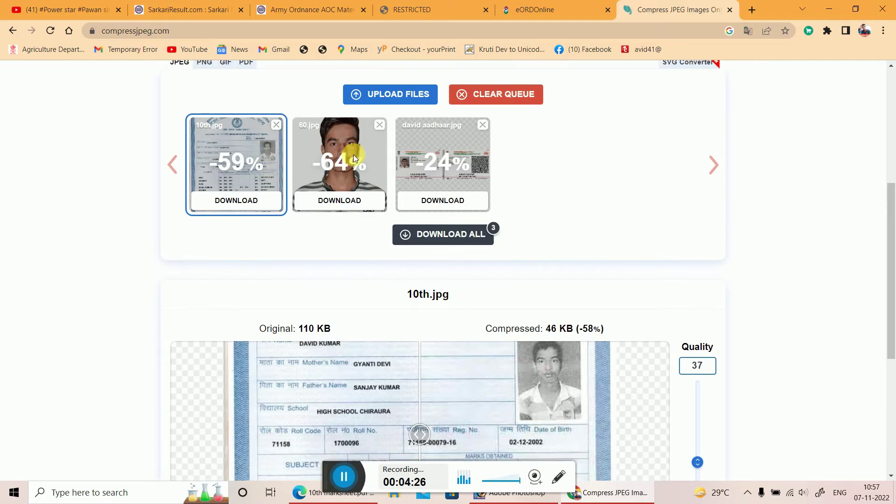
pyautogui.click(354, 155)
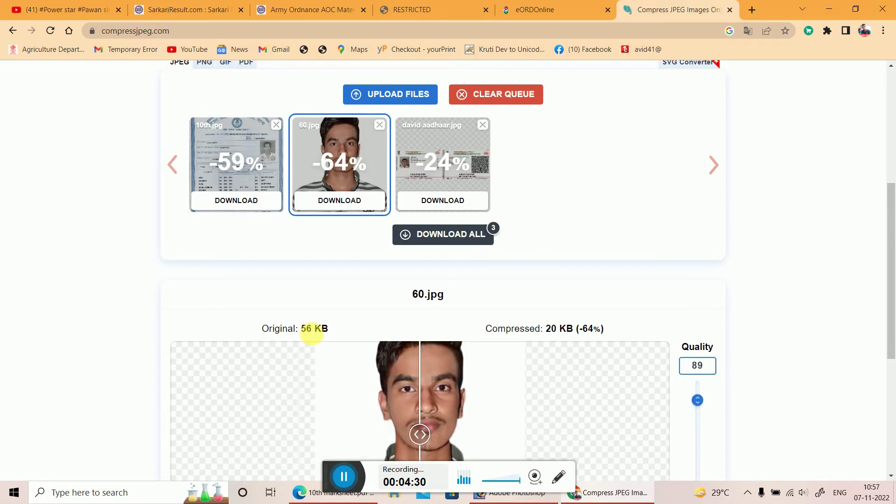
pyautogui.scroll(-3, 693, 321)
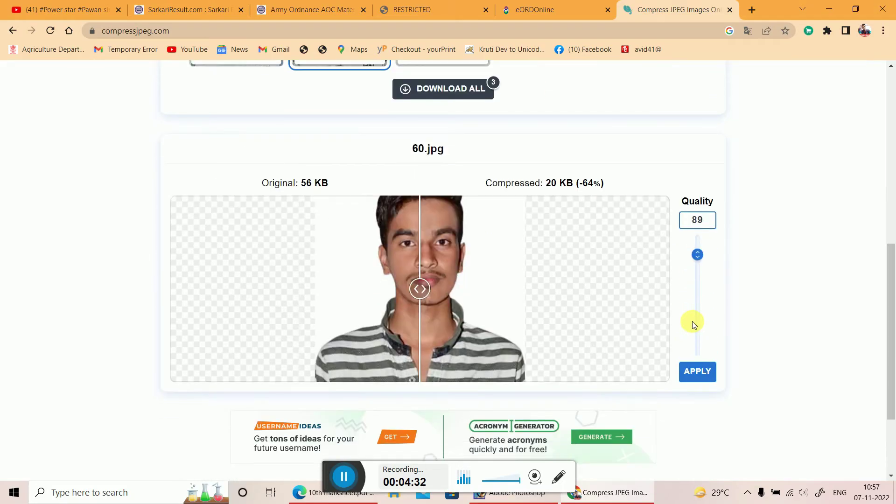
pyautogui.click(698, 371)
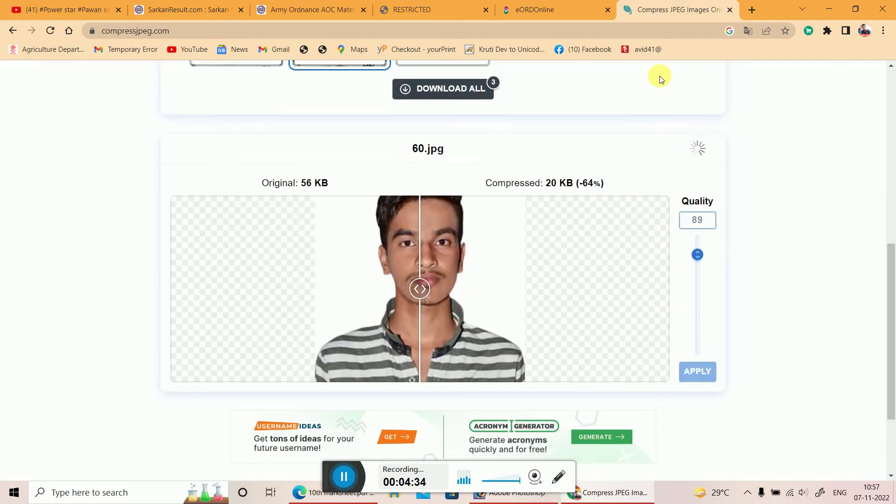
# Compress the Aadhaar image at quality 10, bringing it to 26 KB.
pyautogui.scroll(2, 644, 120)
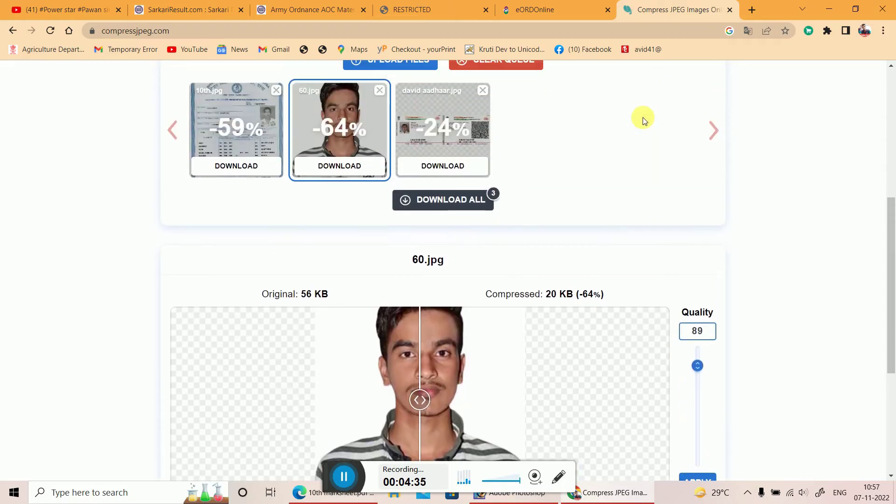
pyautogui.click(424, 122)
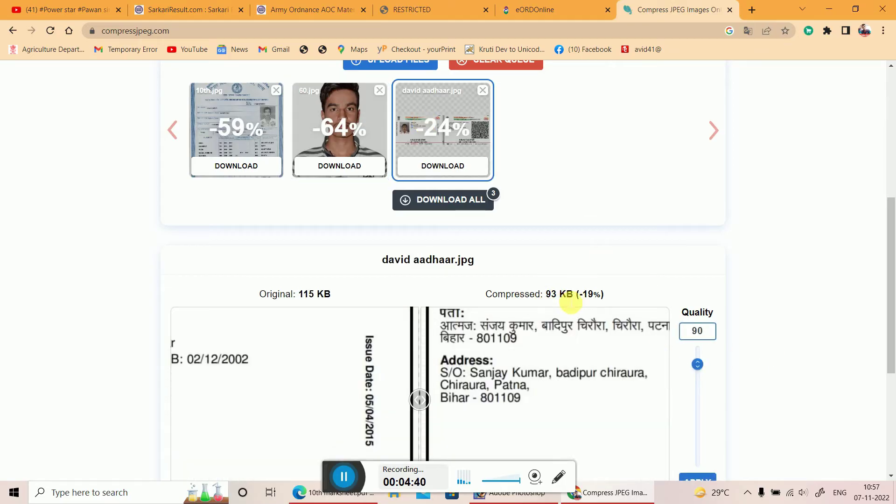
pyautogui.click(695, 397)
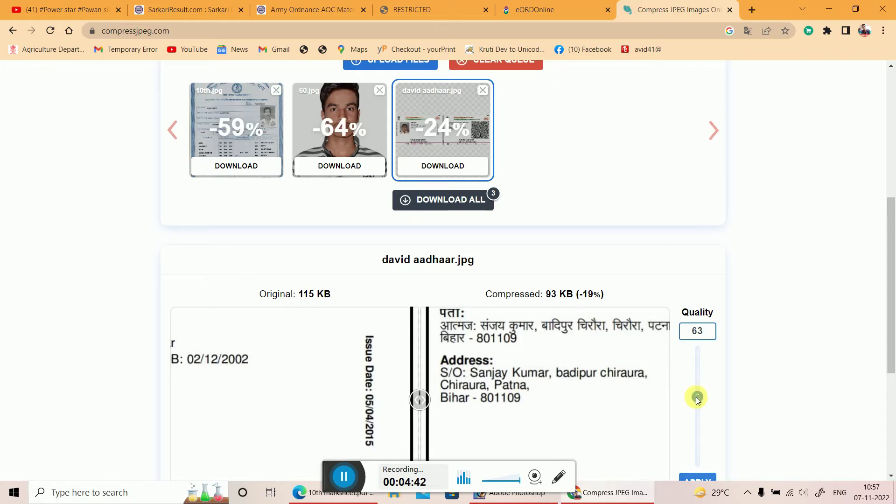
pyautogui.click(696, 426)
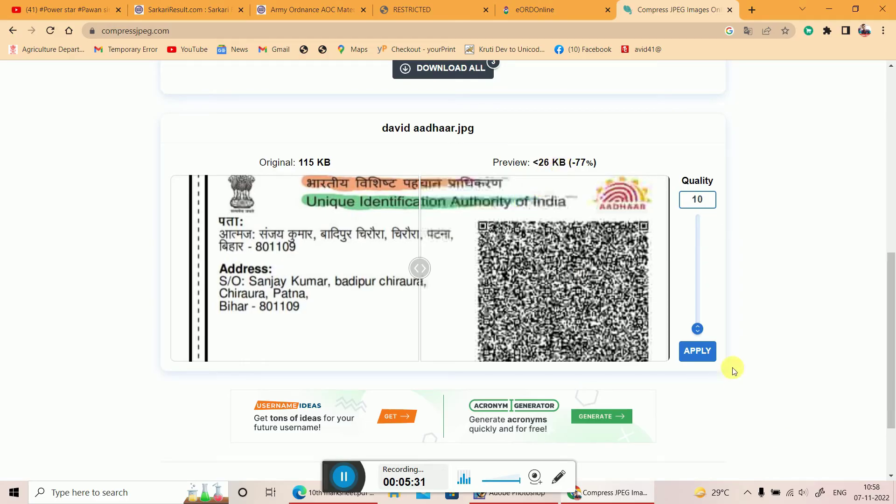
pyautogui.click(698, 351)
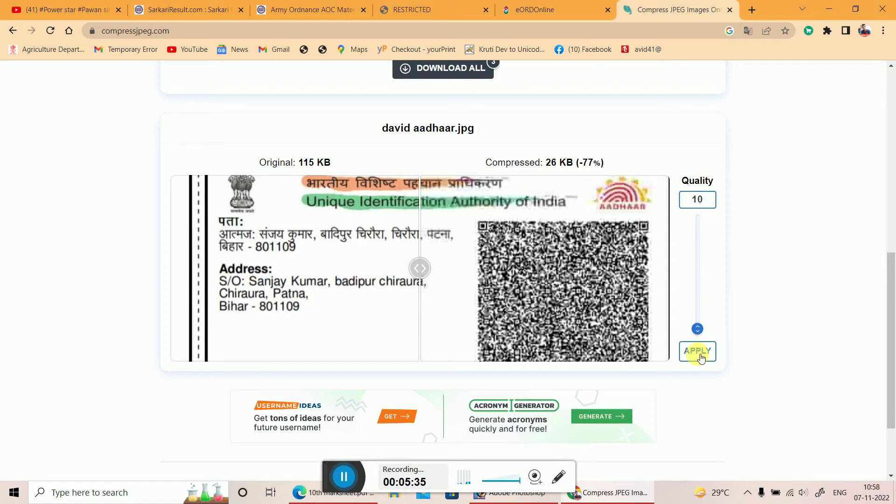
# Download the compressed 10th certificate, photo and Aadhaar images.
pyautogui.scroll(4, 777, 219)
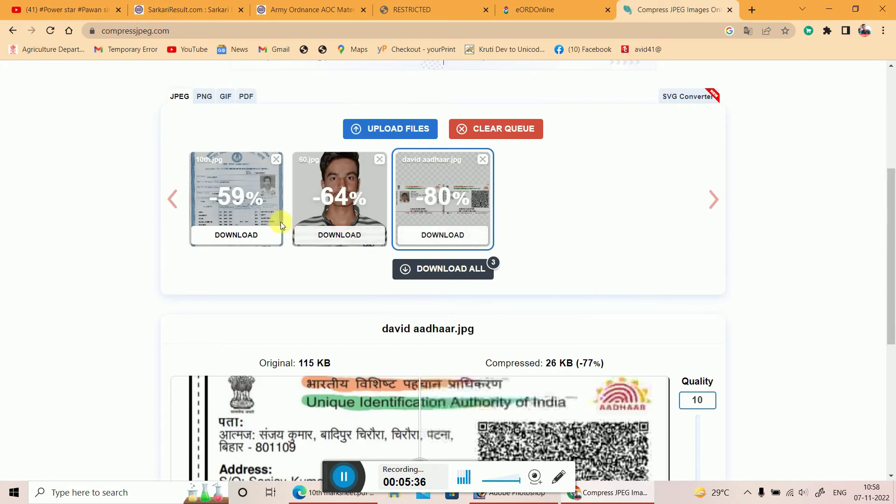
pyautogui.click(248, 238)
pyautogui.click(350, 236)
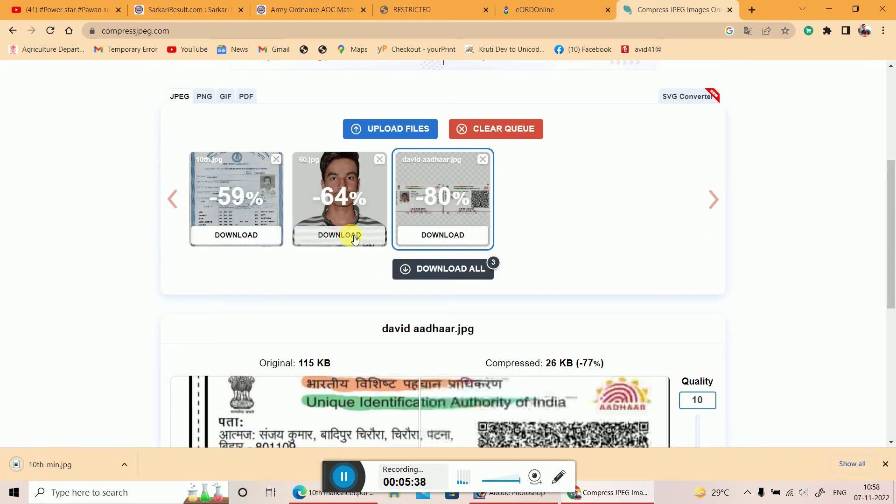
pyautogui.click(463, 243)
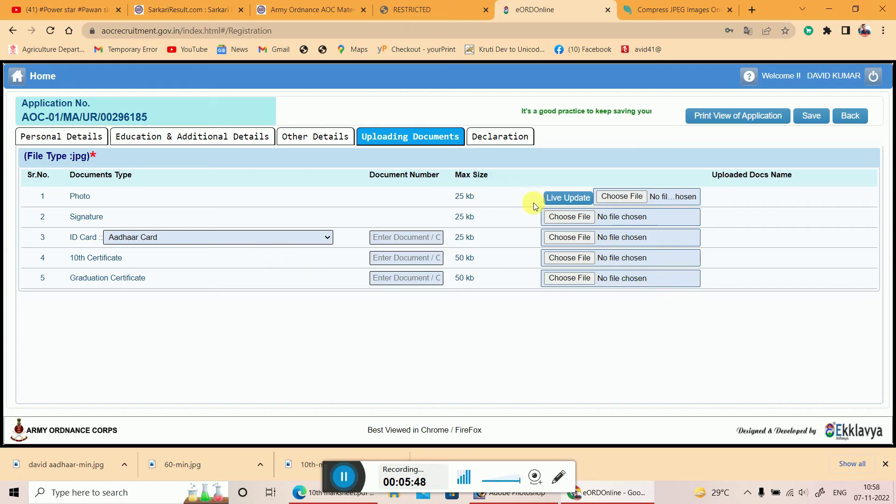
# Upload 60-min.jpg from Downloads as the Photo and eng.jpg as the Signature.
pyautogui.click(611, 196)
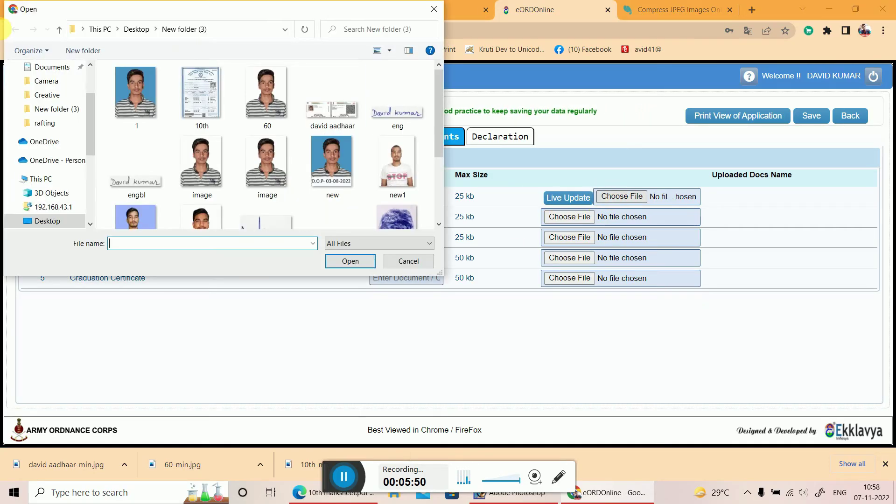
pyautogui.scroll(2, 59, 100)
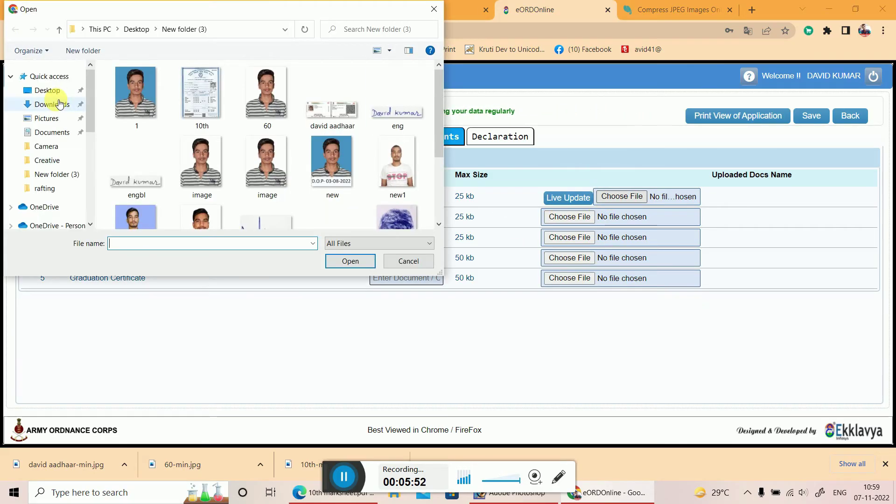
pyautogui.click(60, 103)
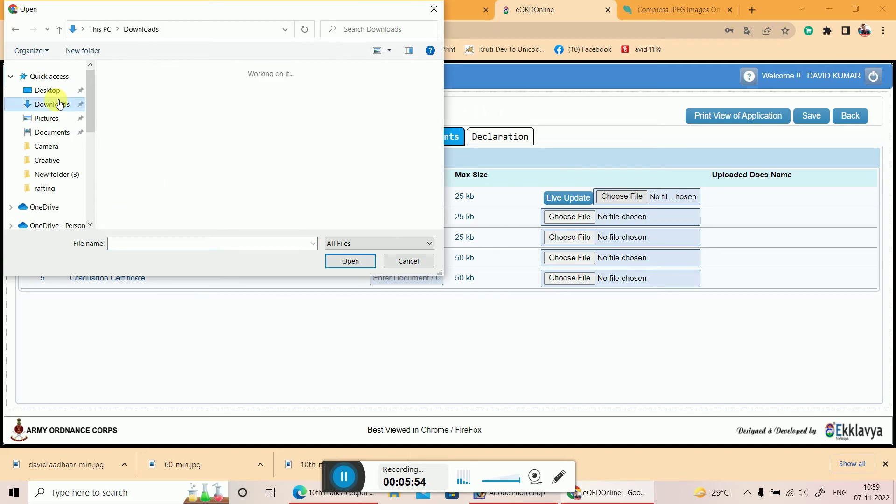
pyautogui.doubleClick(196, 119)
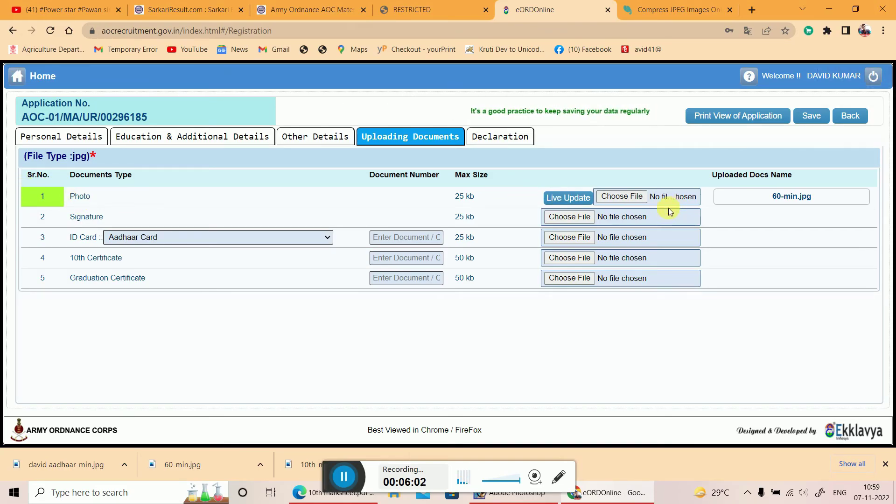
pyautogui.click(571, 217)
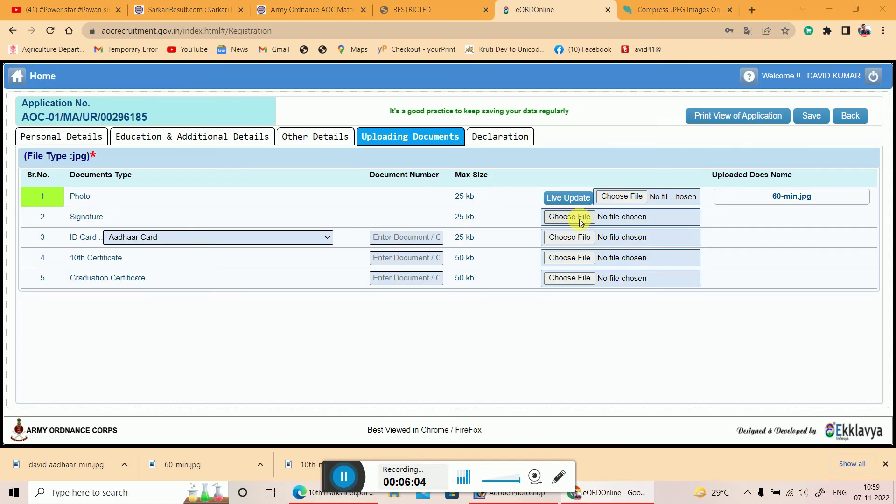
pyautogui.doubleClick(396, 115)
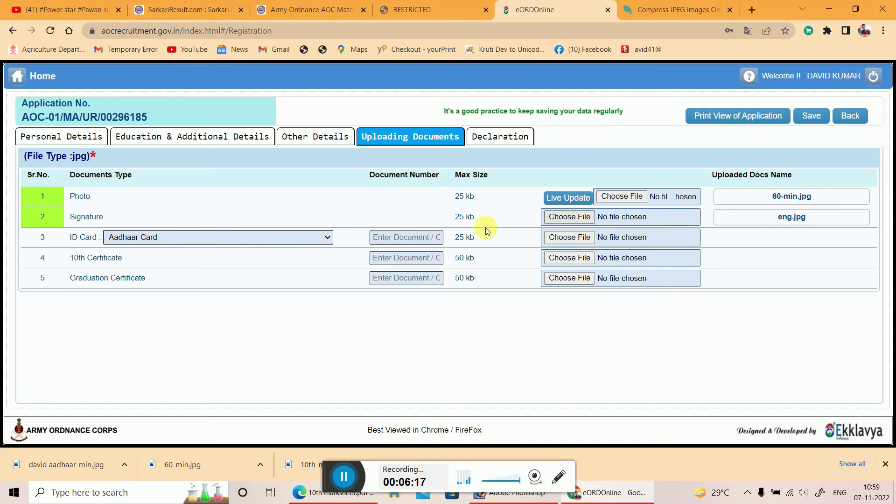
# Attempt to upload the compressed Aadhaar image to the ID Card row.
pyautogui.click(568, 237)
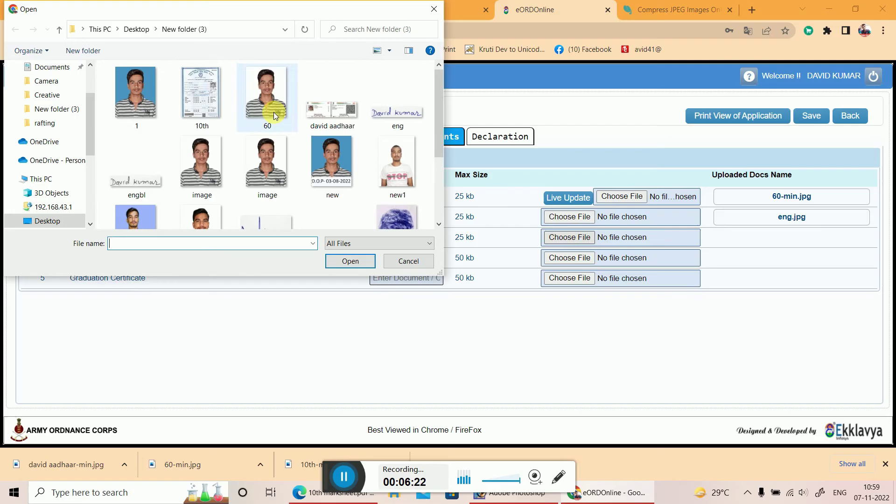
pyautogui.scroll(2, 36, 103)
pyautogui.click(46, 105)
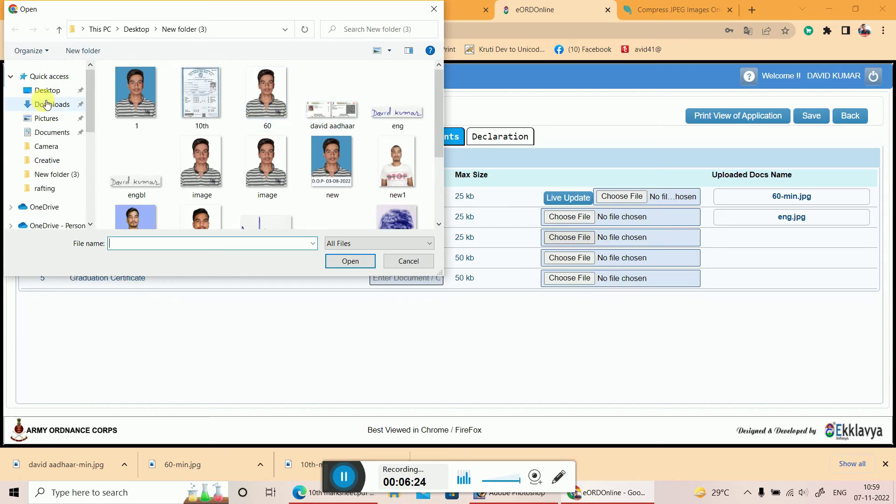
pyautogui.doubleClick(132, 125)
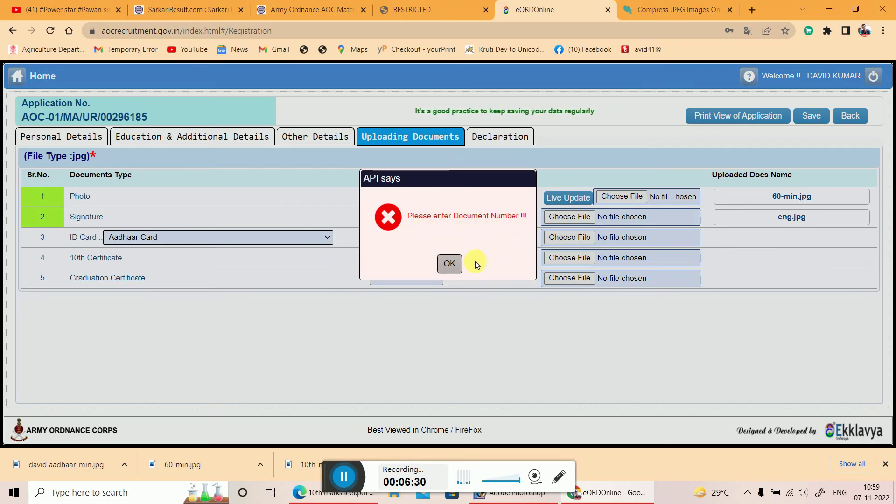
# Dismiss the warning, enter the Aadhaar document number, and upload the compressed Aadhaar image.
pyautogui.click(448, 263)
pyautogui.click(402, 239)
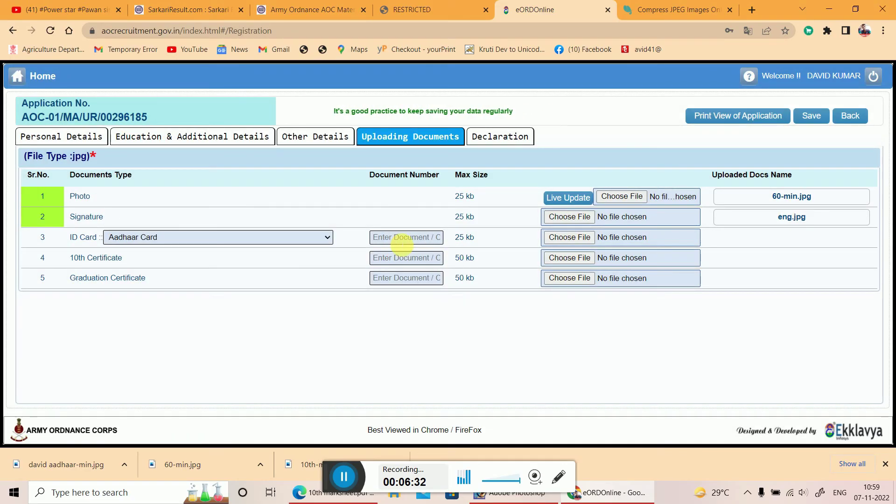
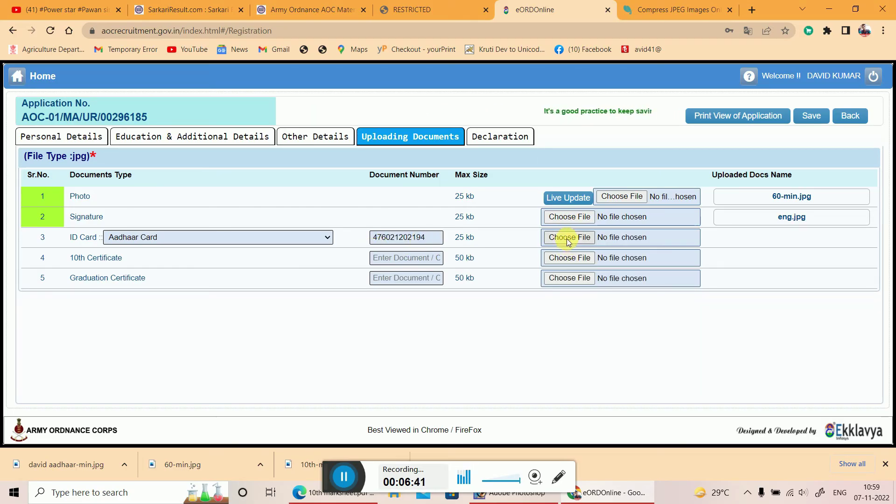
pyautogui.click(567, 237)
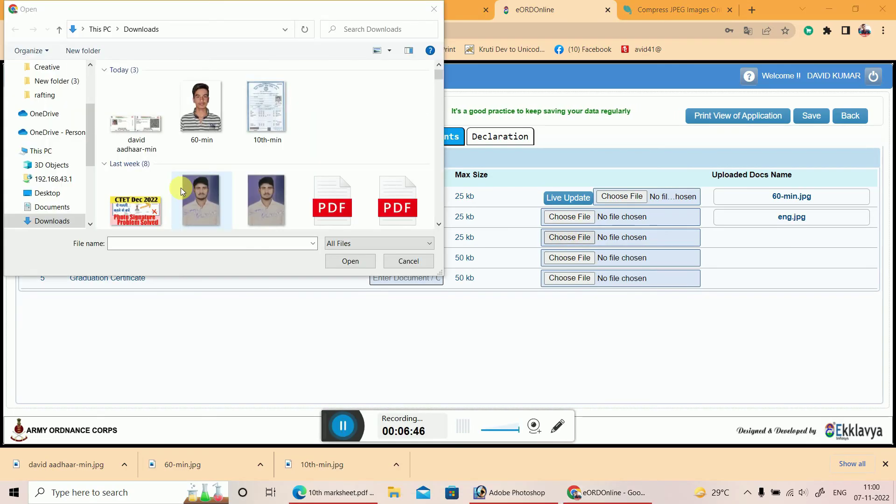
pyautogui.doubleClick(144, 140)
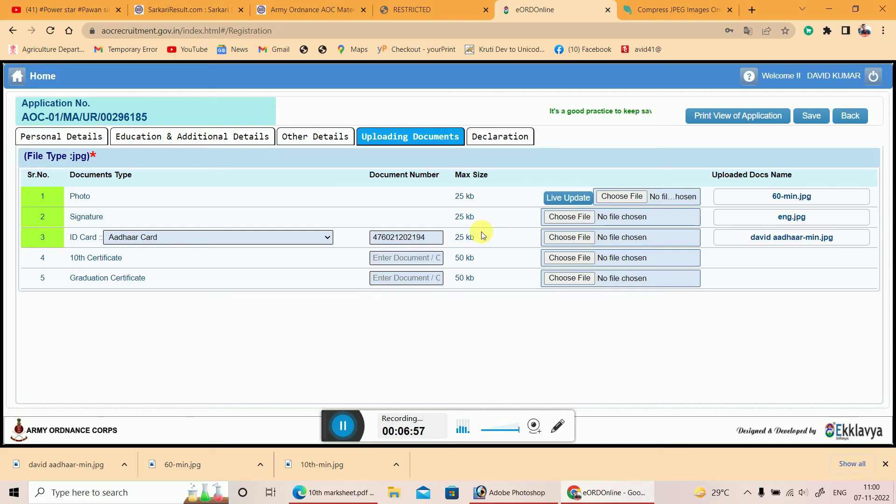
# Confirm the PDF's ID proof rule (Aadhaar, PAN, Voter ID or Passport, 50 KB each), then return.
pyautogui.click(434, 6)
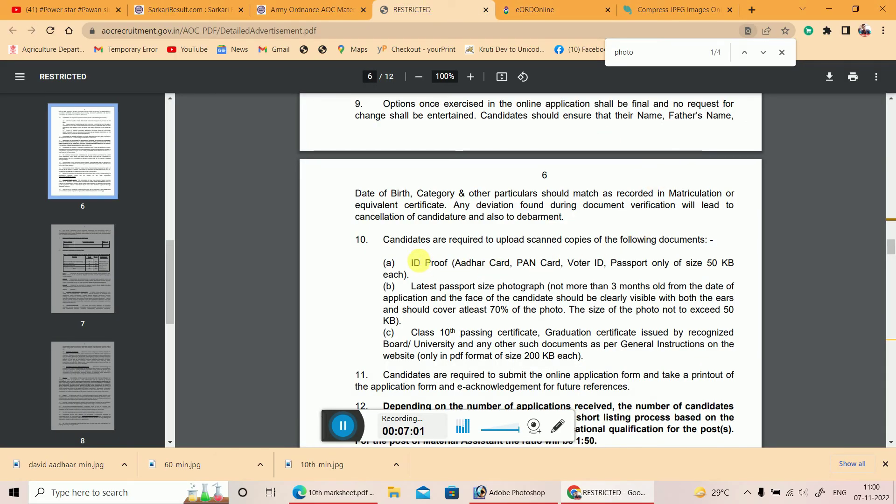
pyautogui.moveTo(413, 263); pyautogui.dragTo(669, 265)
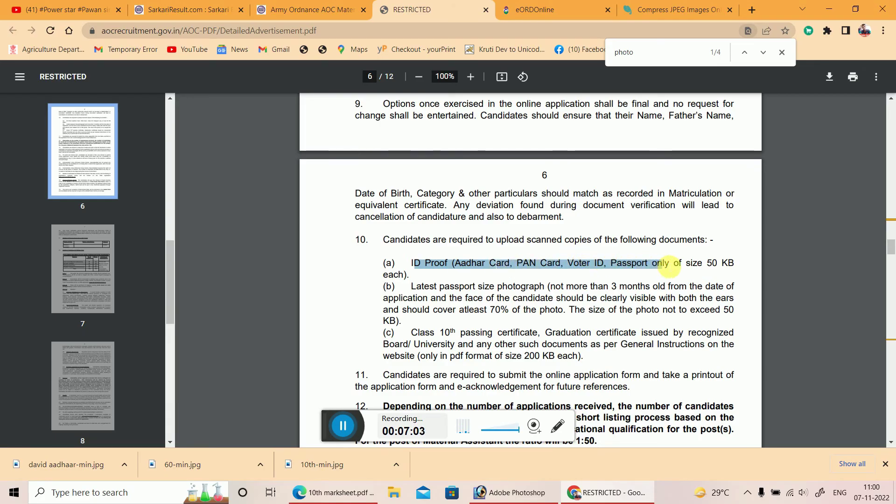
pyautogui.click(708, 268)
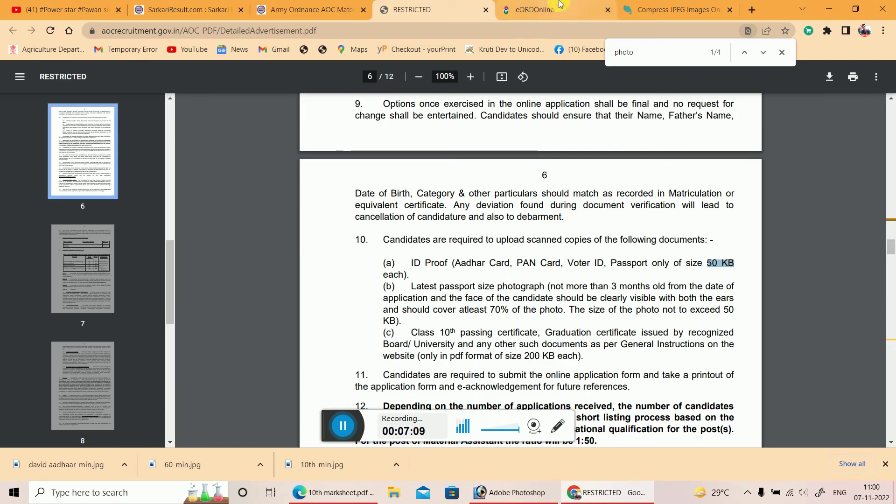
pyautogui.click(534, 9)
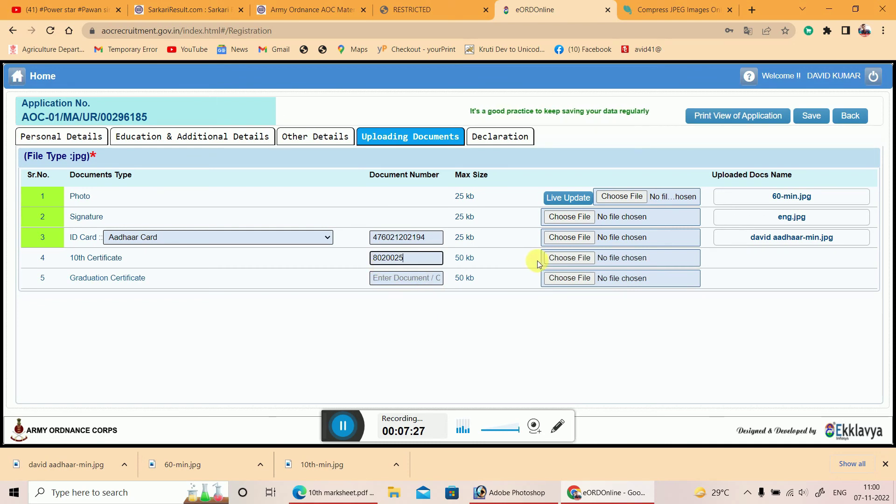
# Upload 10th-min.jpg from Downloads for the 10th Certificate row.
pyautogui.click(584, 259)
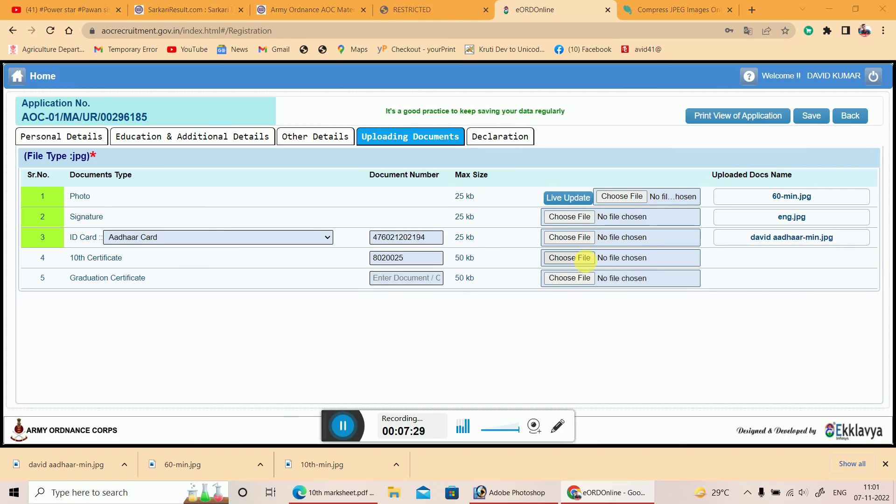
pyautogui.click(256, 104)
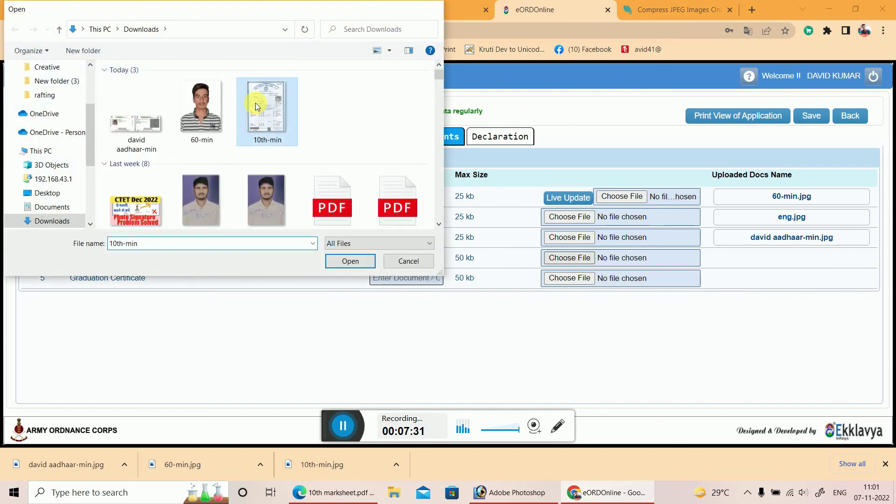
pyautogui.doubleClick(255, 107)
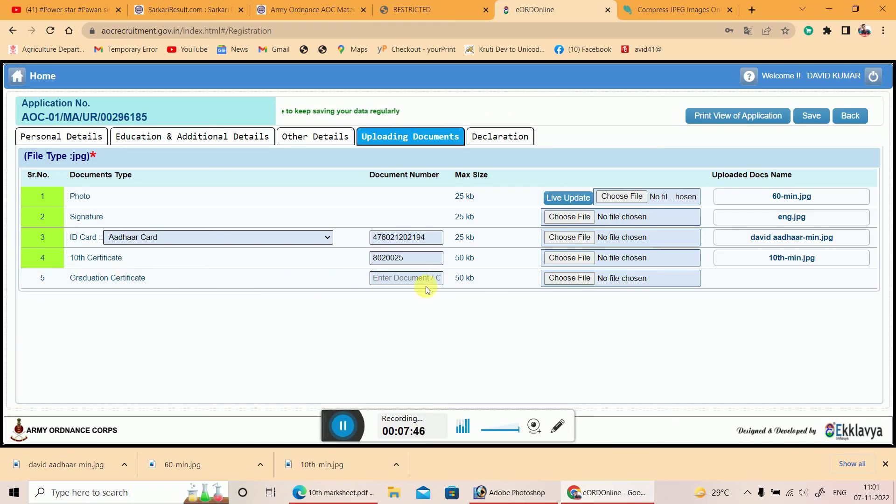
# Give the Graduation Certificate a document number and upload 10th-min.jpg for it.
pyautogui.click(396, 281)
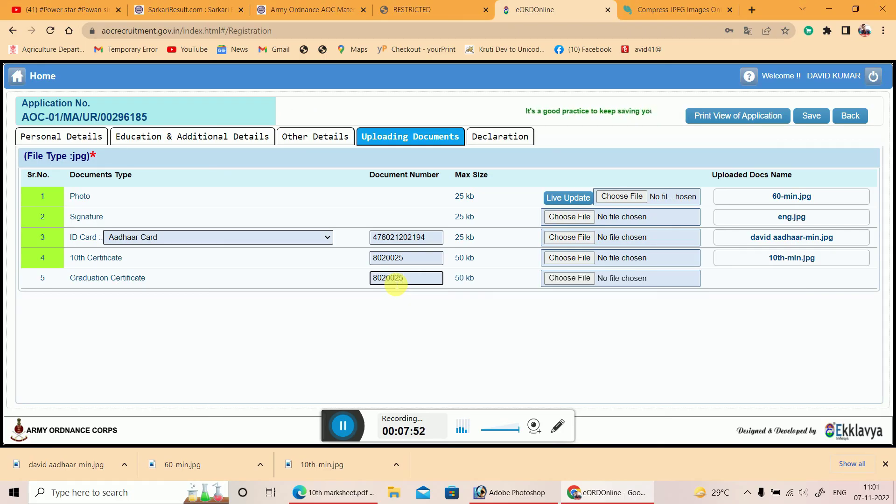
pyautogui.click(564, 279)
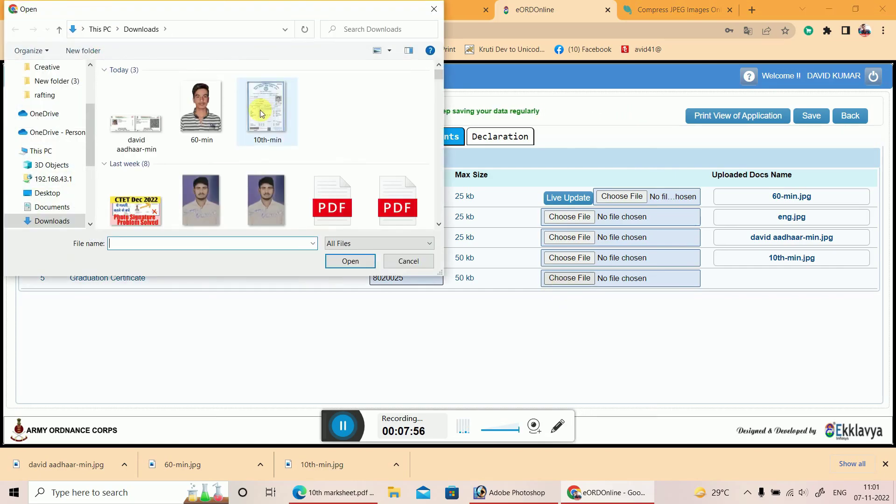
pyautogui.doubleClick(265, 117)
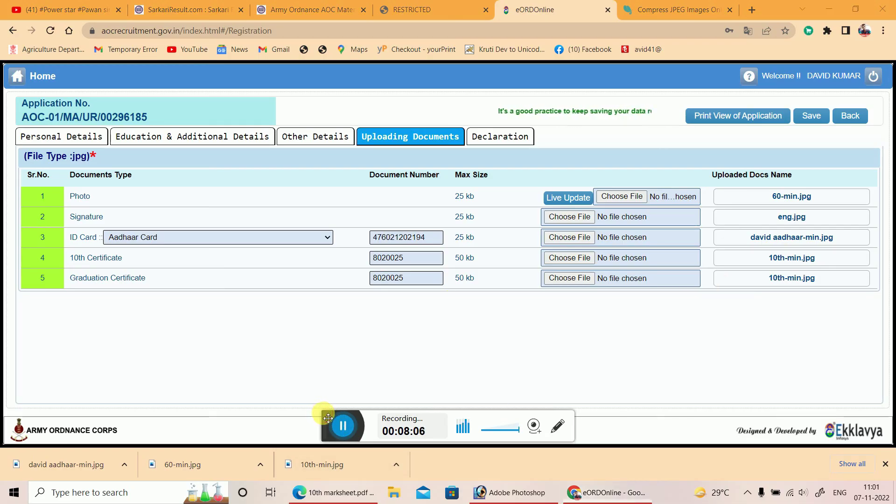
pyautogui.moveTo(321, 413); pyautogui.dragTo(325, 459)
# Save the documents page and acknowledge the 'Data Saved Successfully' message.
pyautogui.click(813, 117)
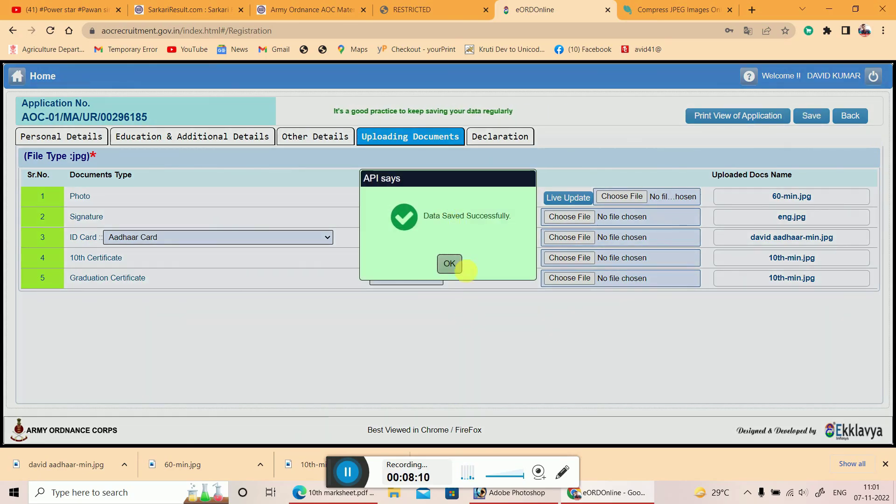
pyautogui.click(449, 264)
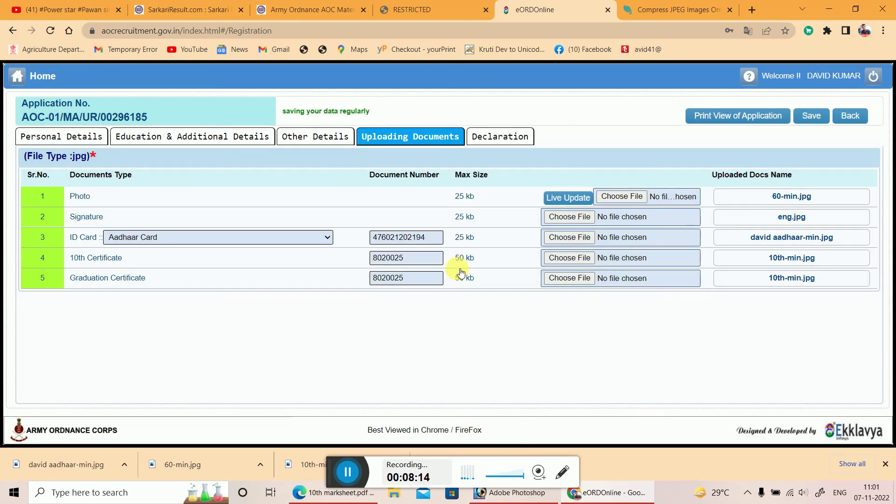